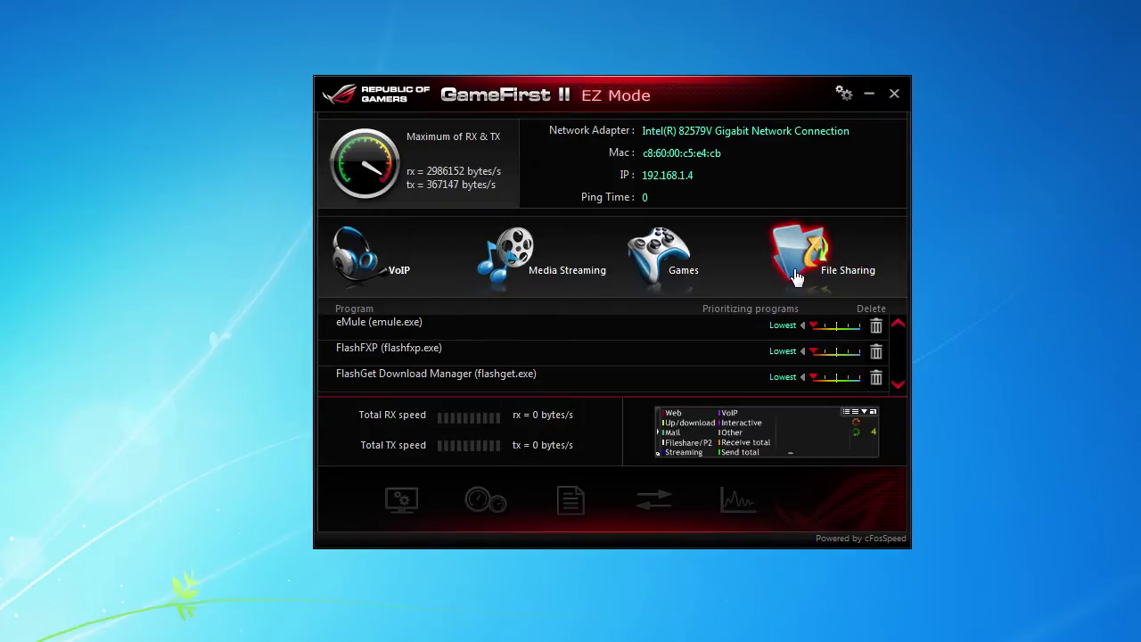
Step: View the program lists for the VoIP, Media Streaming, Games and File Sharing categories
click(379, 272)
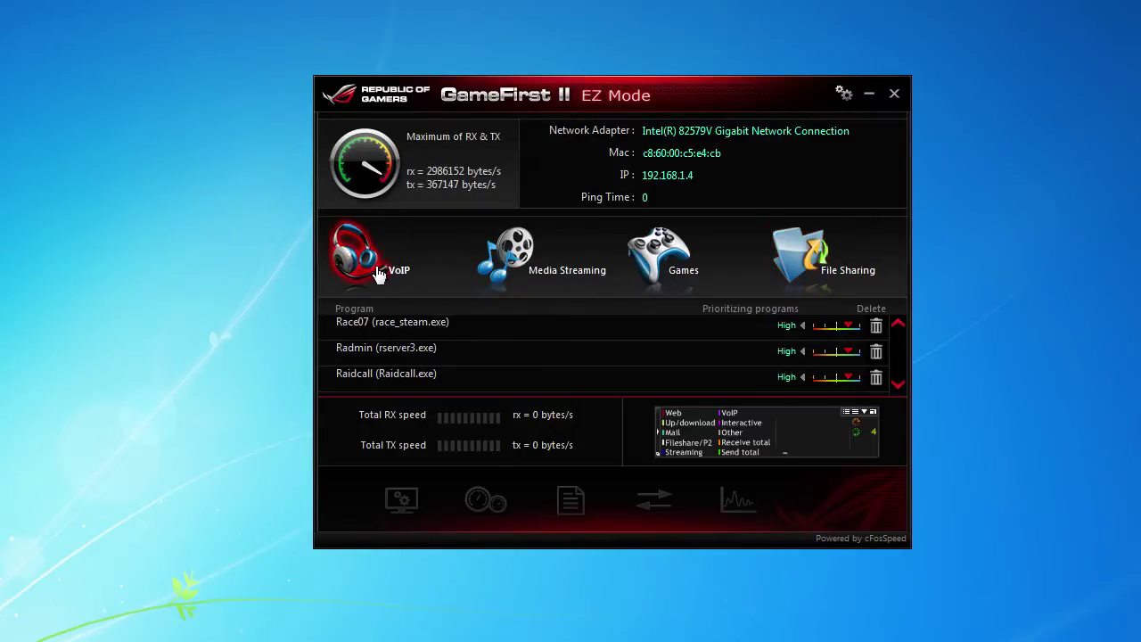
click(511, 267)
click(649, 266)
click(789, 260)
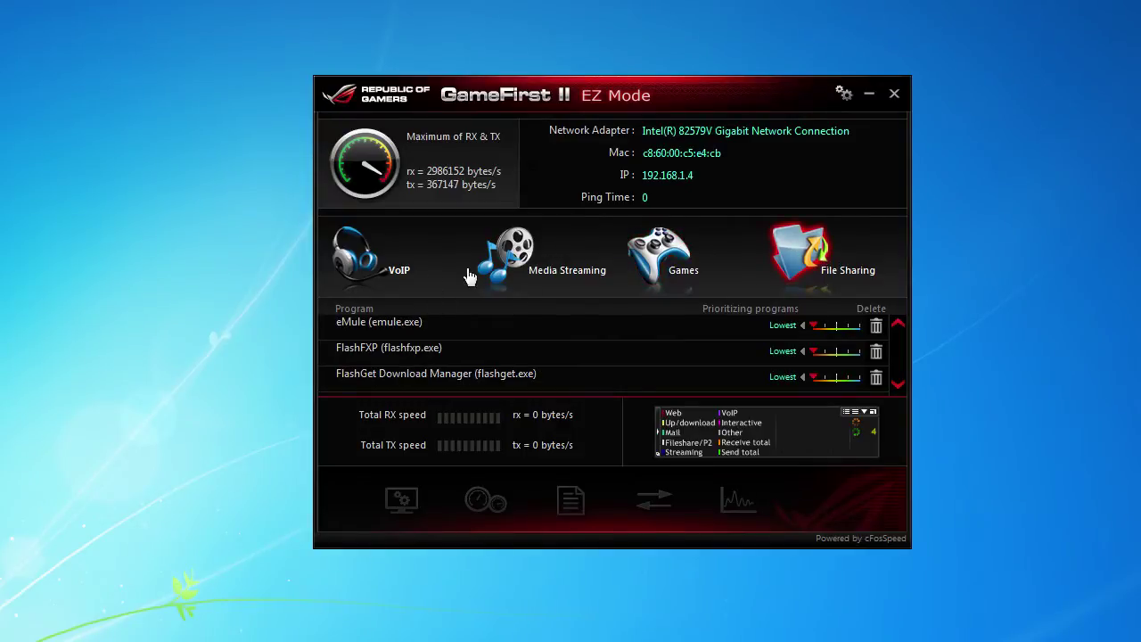
Step: Browse the VoIP program list back to inSpeak Communicator and inspect its priority setting
click(349, 251)
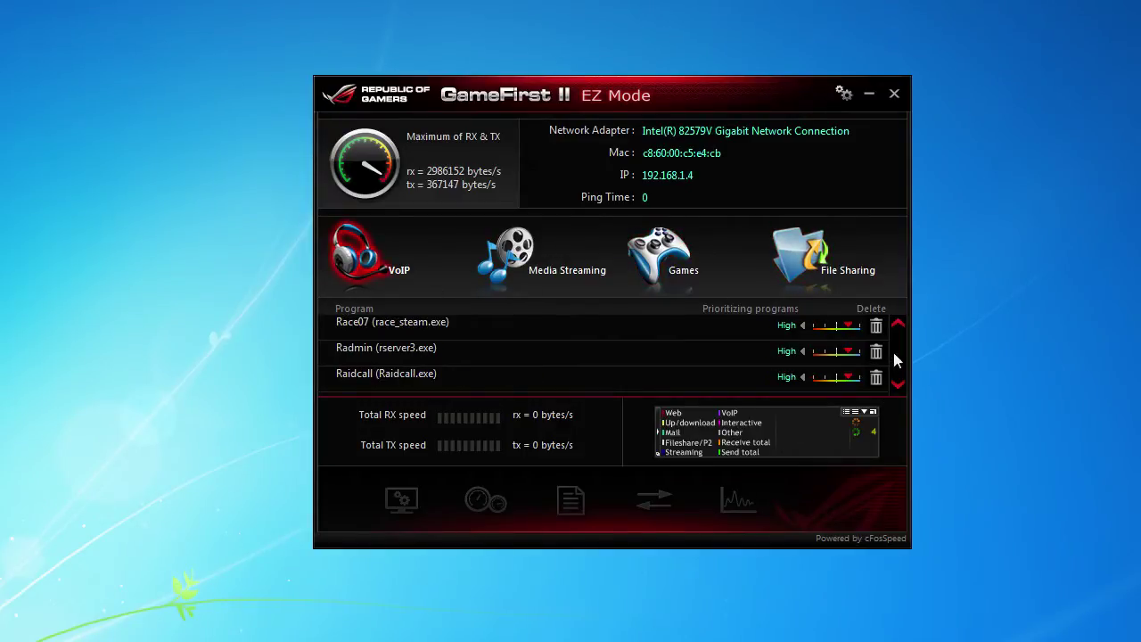
click(899, 326)
click(899, 327)
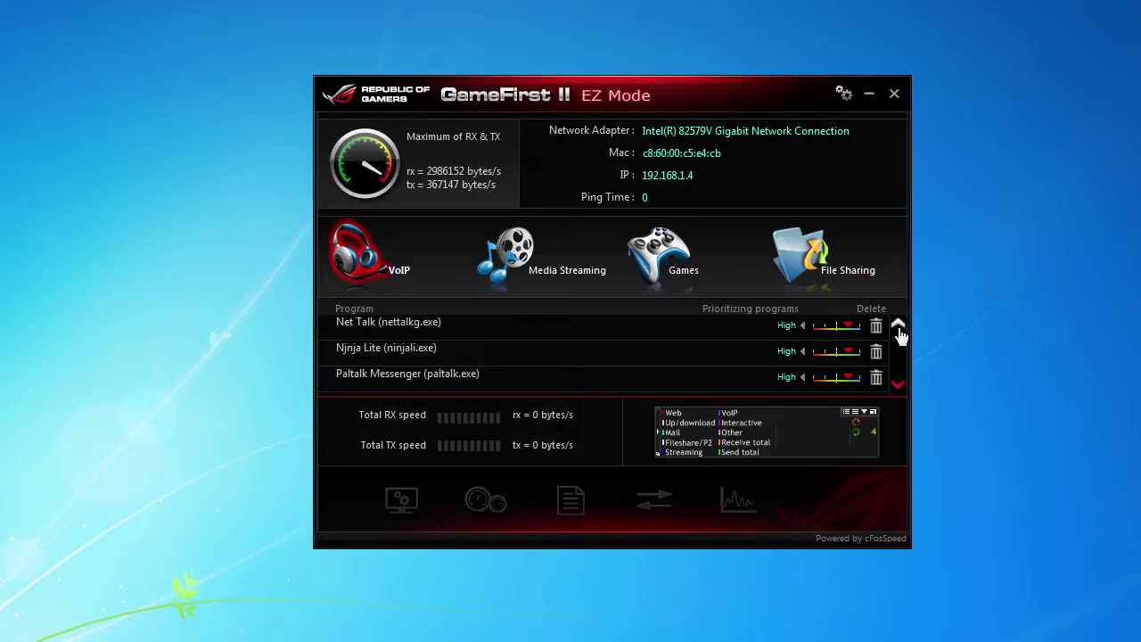
click(899, 327)
click(899, 326)
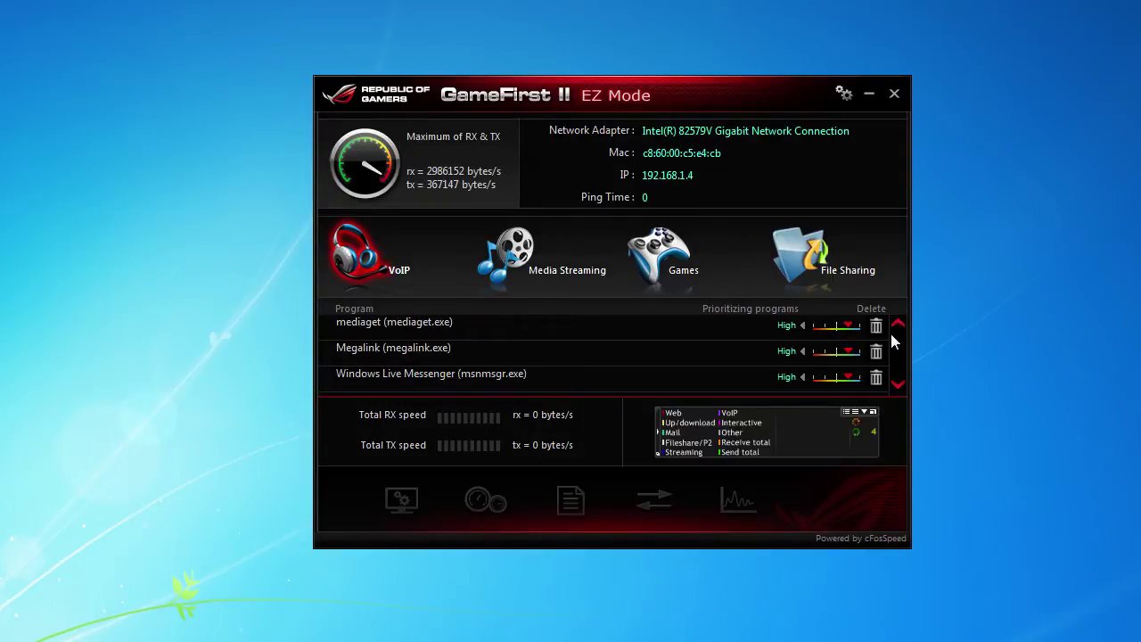
click(898, 326)
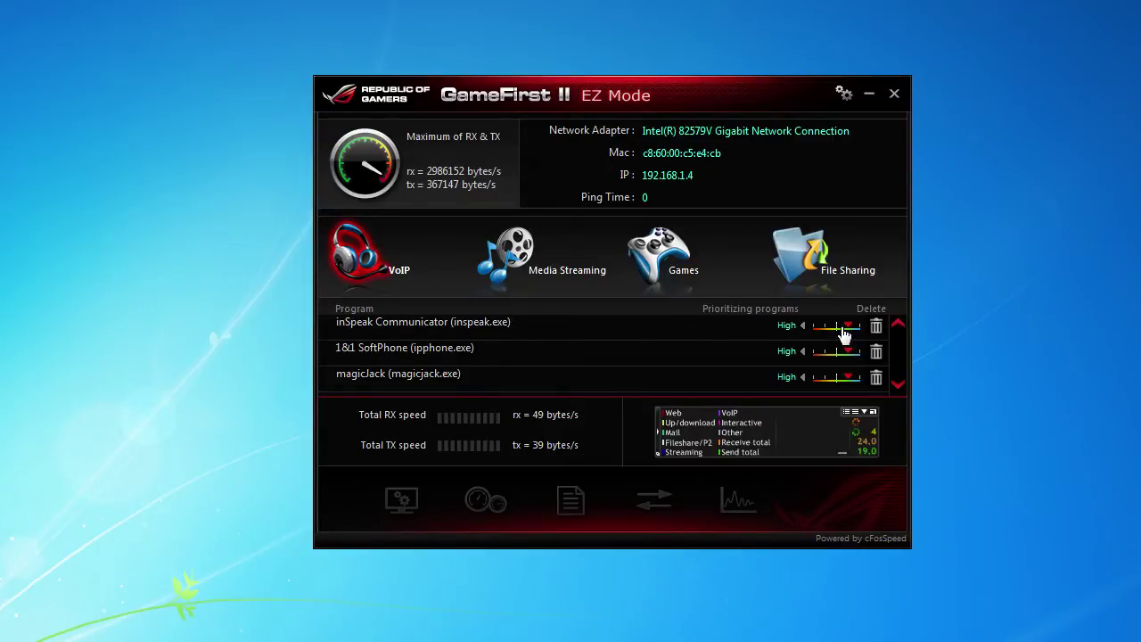
mouse_move(848, 326)
mouse_down()
mouse_move(820, 332)
mouse_move(849, 331)
mouse_up()
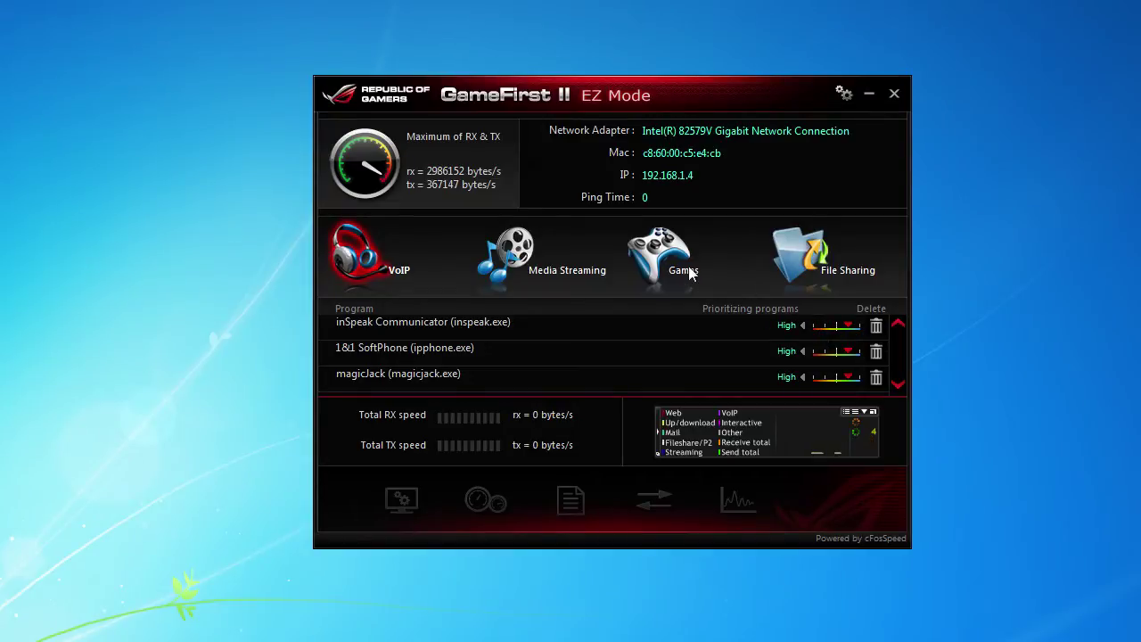
Step: Set Splinter Cell Conviction's priority to Higher under Games and Last FM - Online Radio's priority to Low under Media Streaming
click(655, 270)
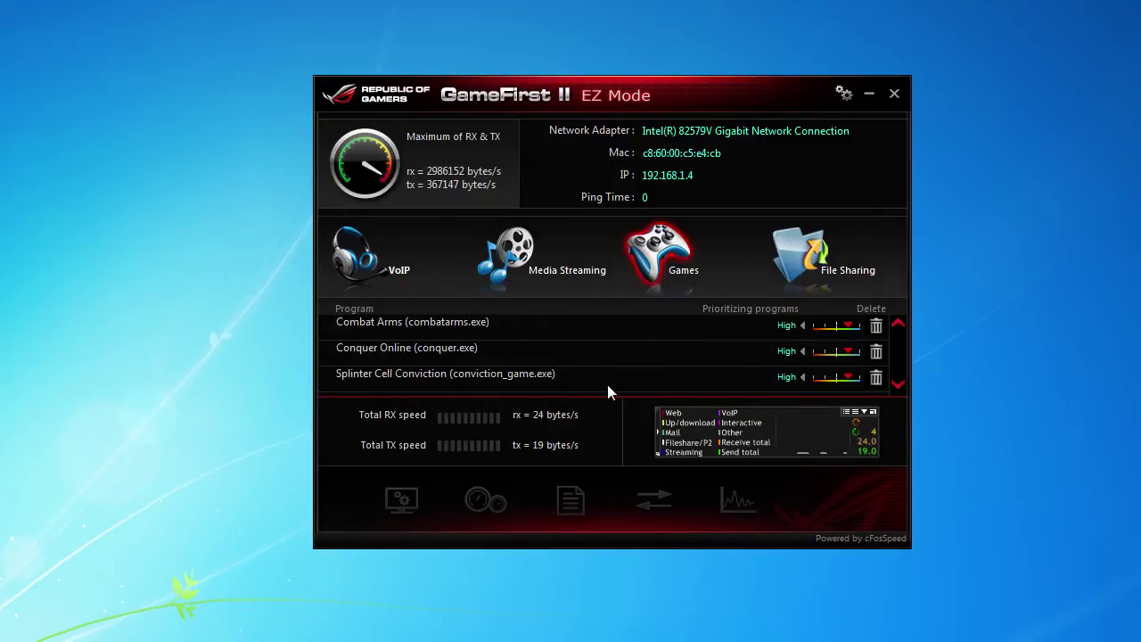
drag(851, 379, 862, 382)
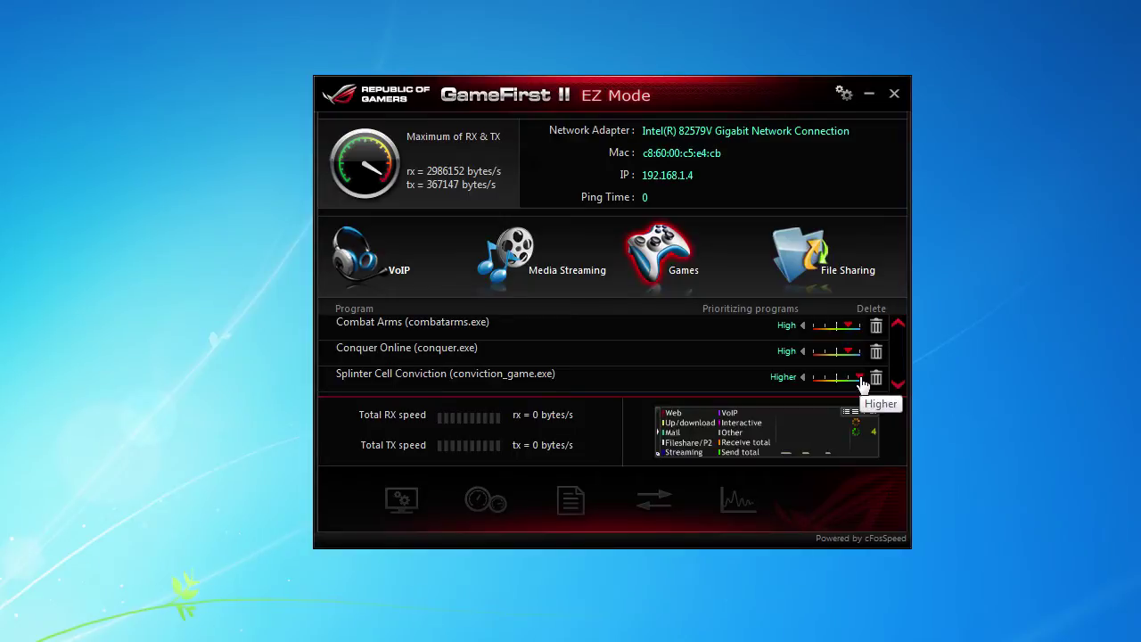
click(507, 257)
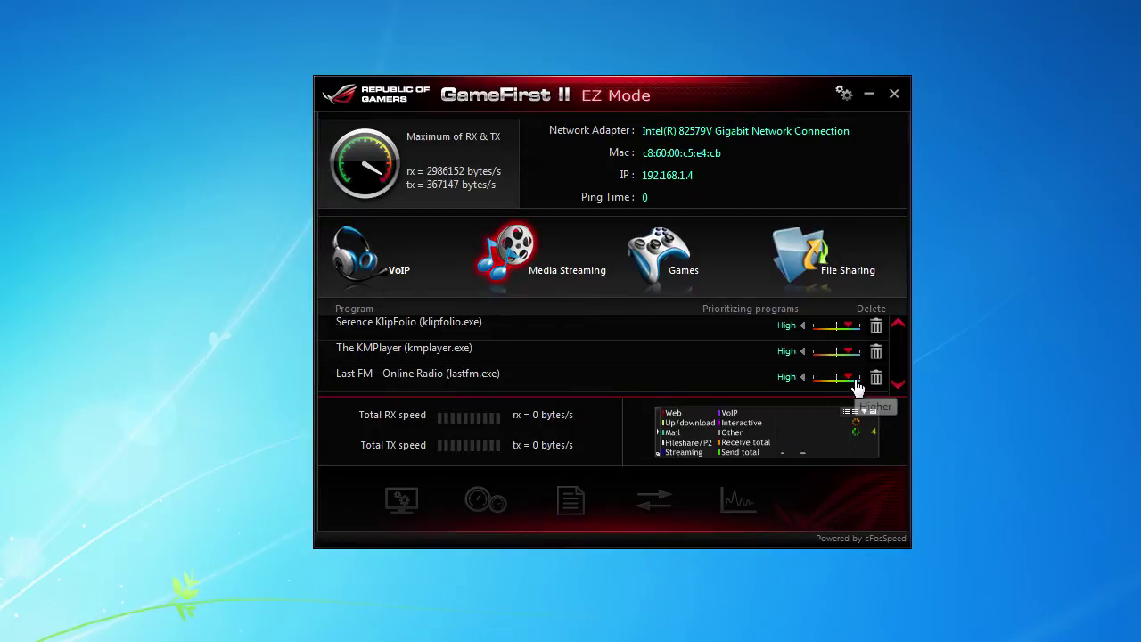
drag(854, 384, 830, 384)
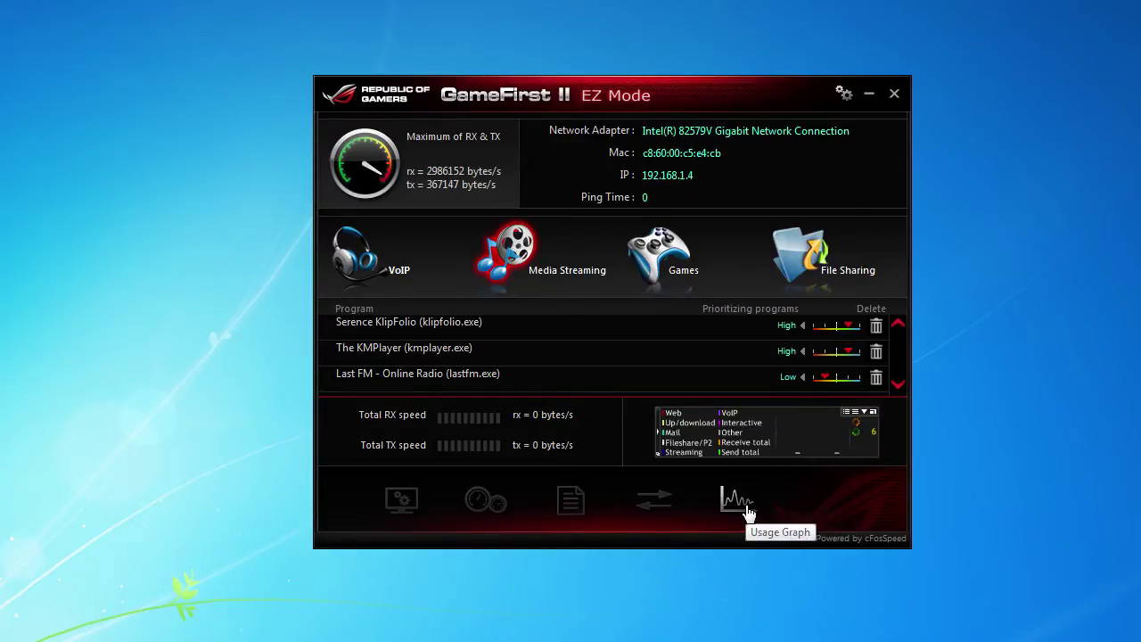
Step: Open the Advanced Mode preferences and examine the traffic shaping, bandwidth limit, ping time, packet loss, firewall and IP-Blocker options
click(844, 93)
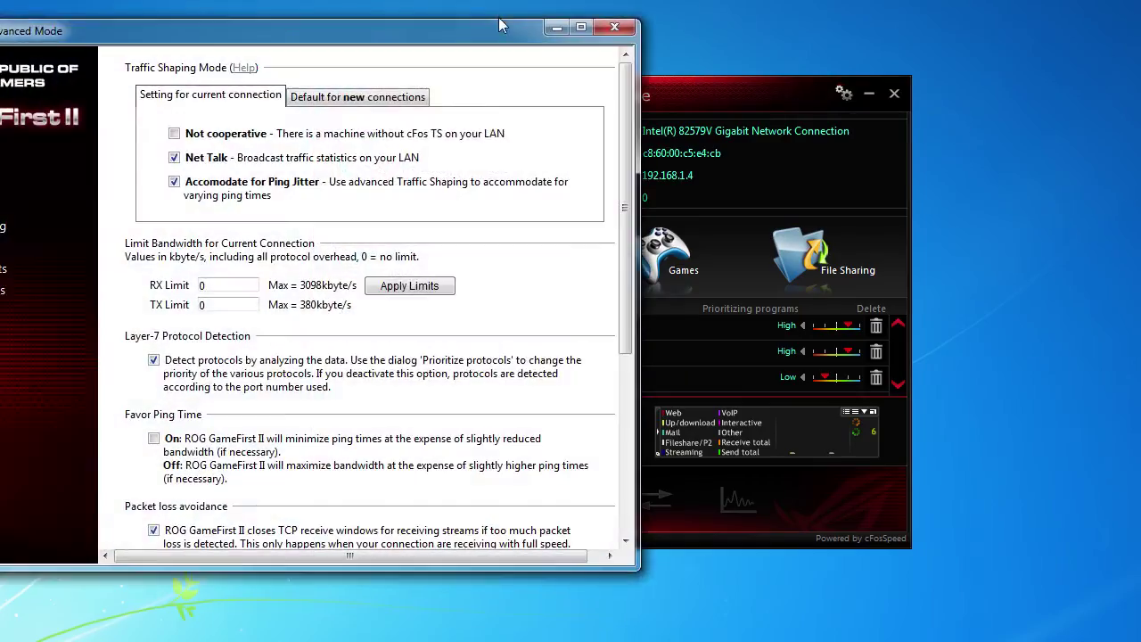
drag(390, 25, 748, 62)
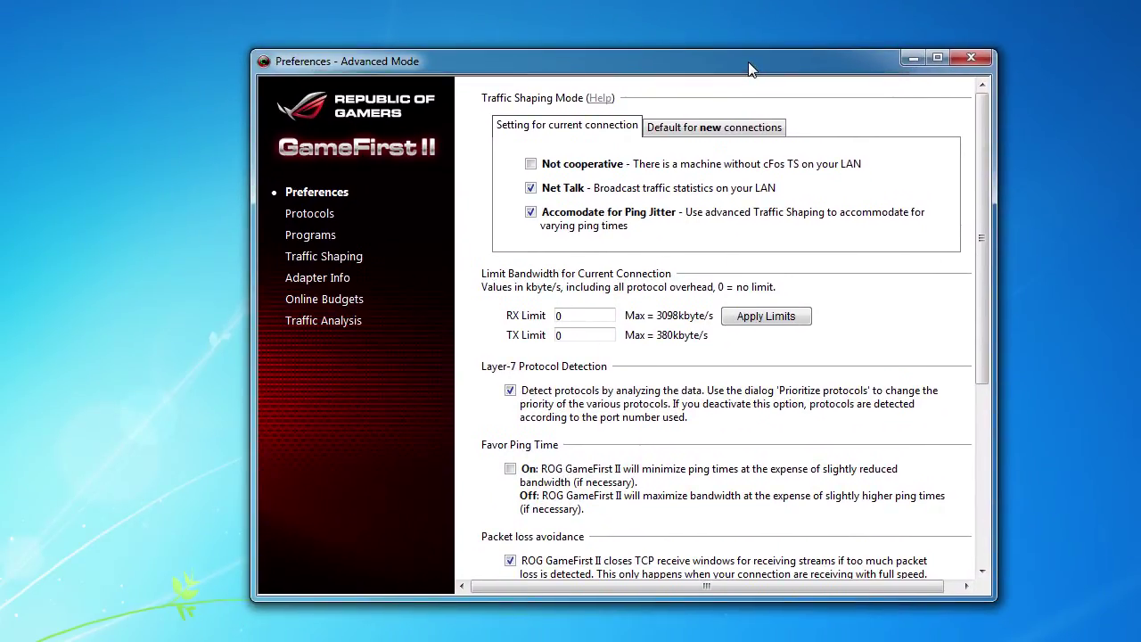
scroll(861, 264, down, 5)
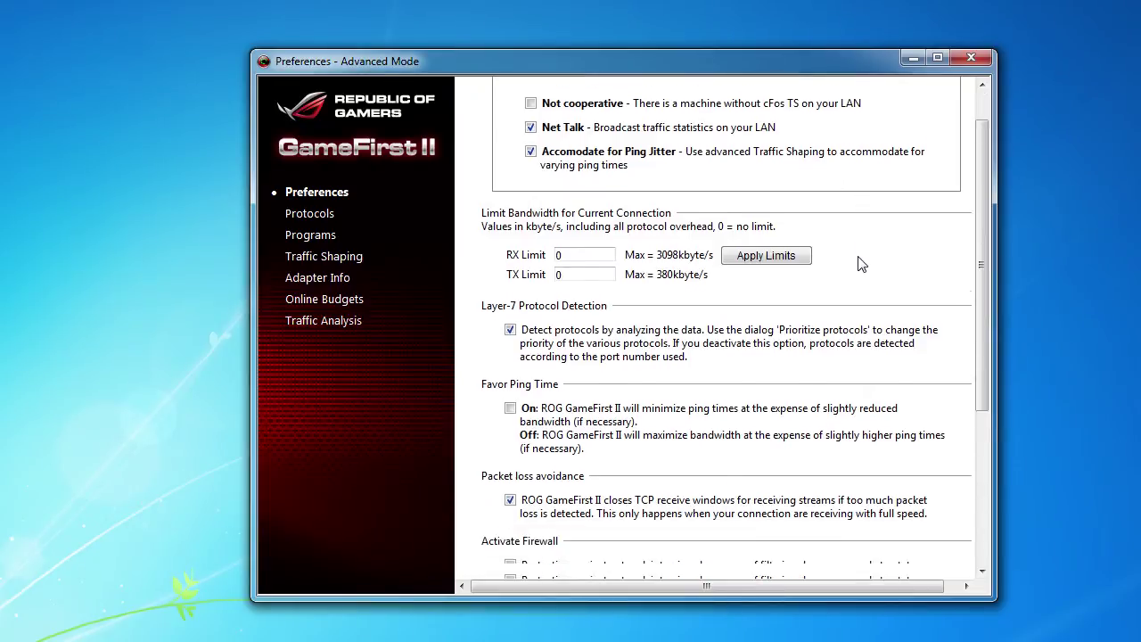
scroll(862, 264, up, 5)
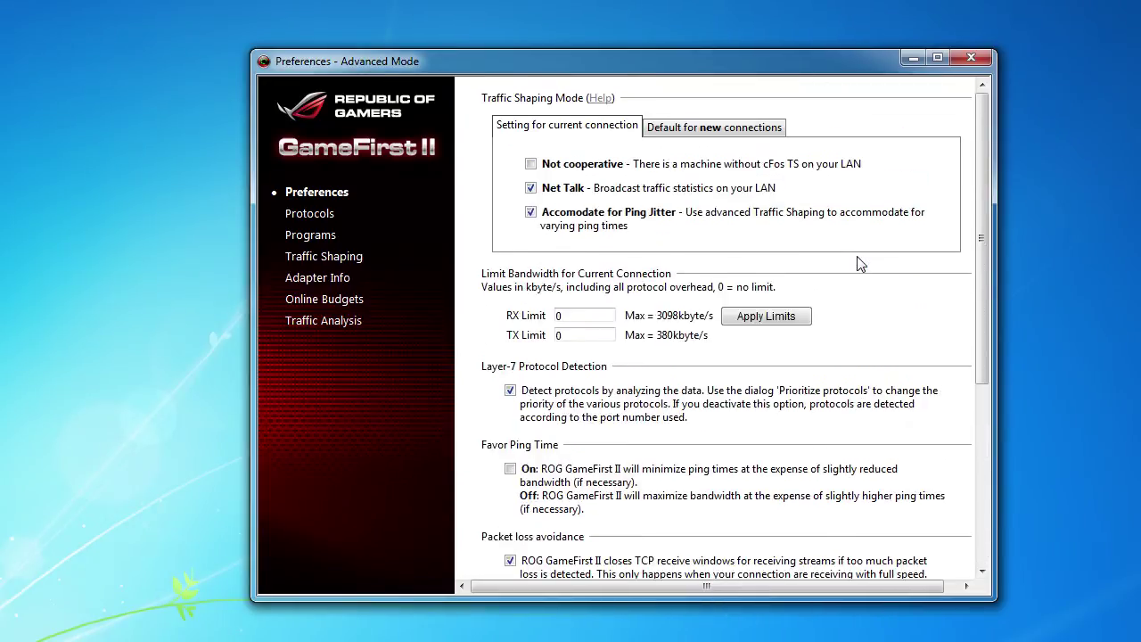
mouse_move(813, 210)
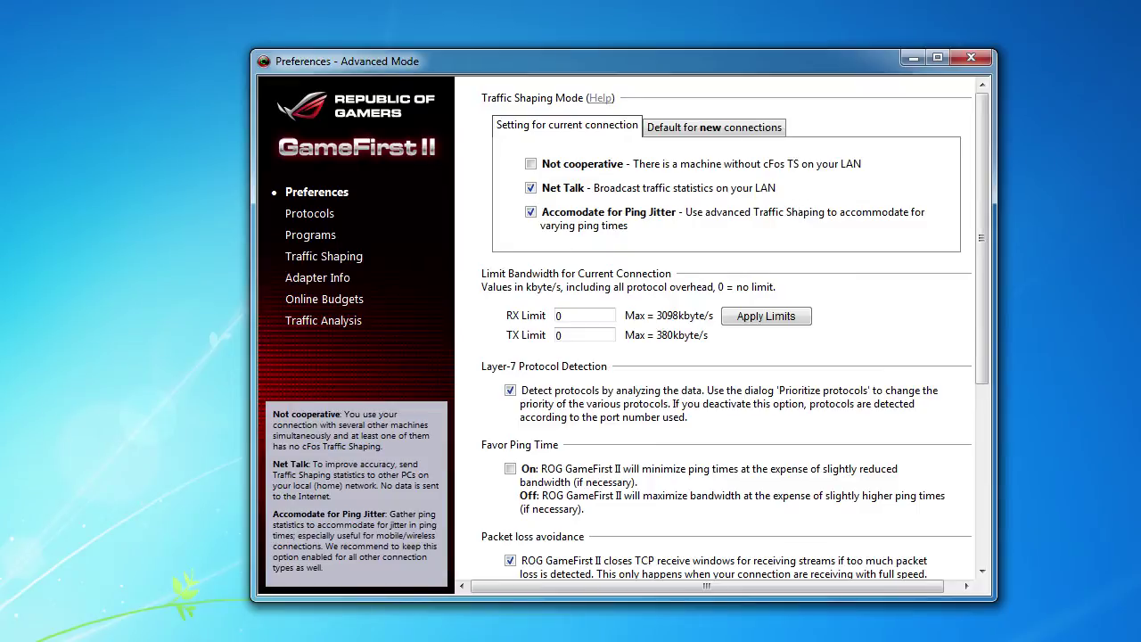
scroll(664, 218, down, 5)
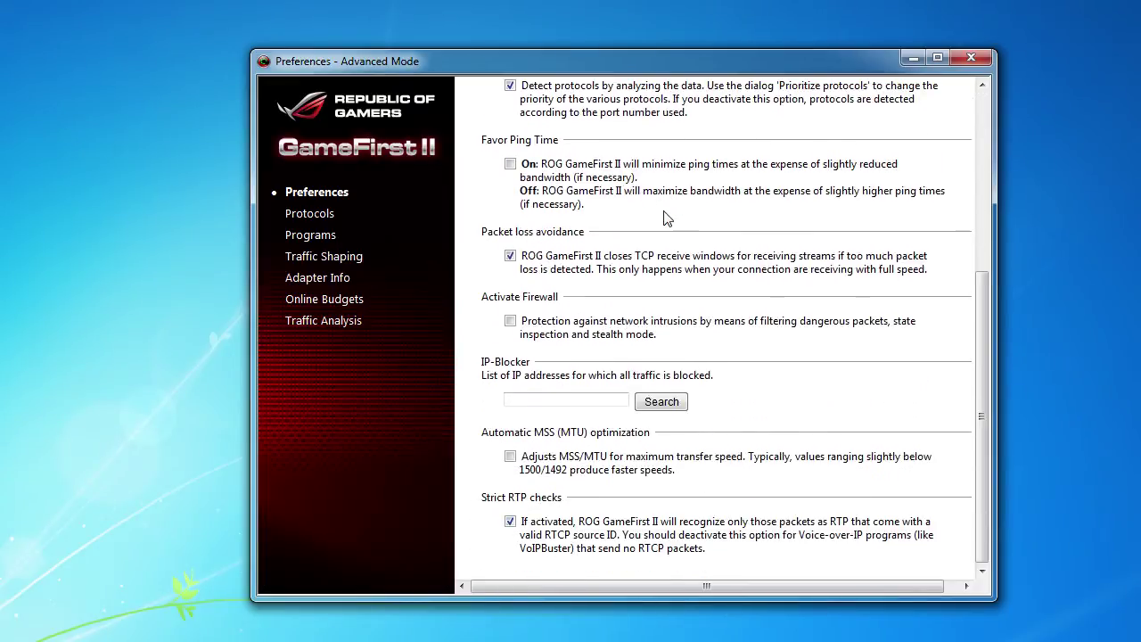
scroll(665, 219, up, 5)
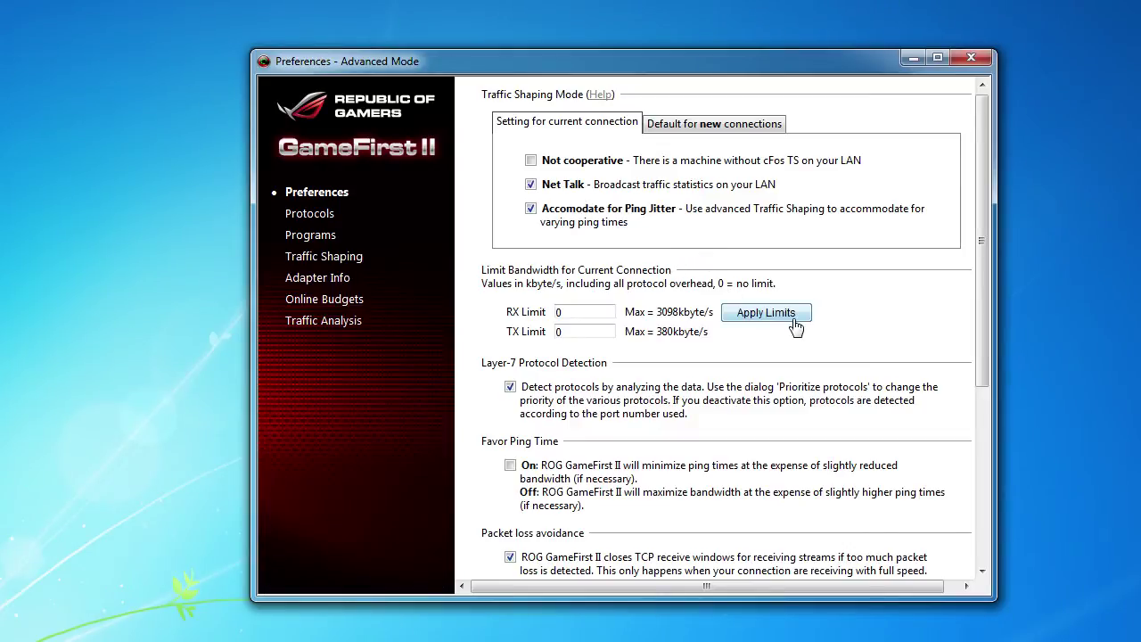
scroll(797, 328, down, 3)
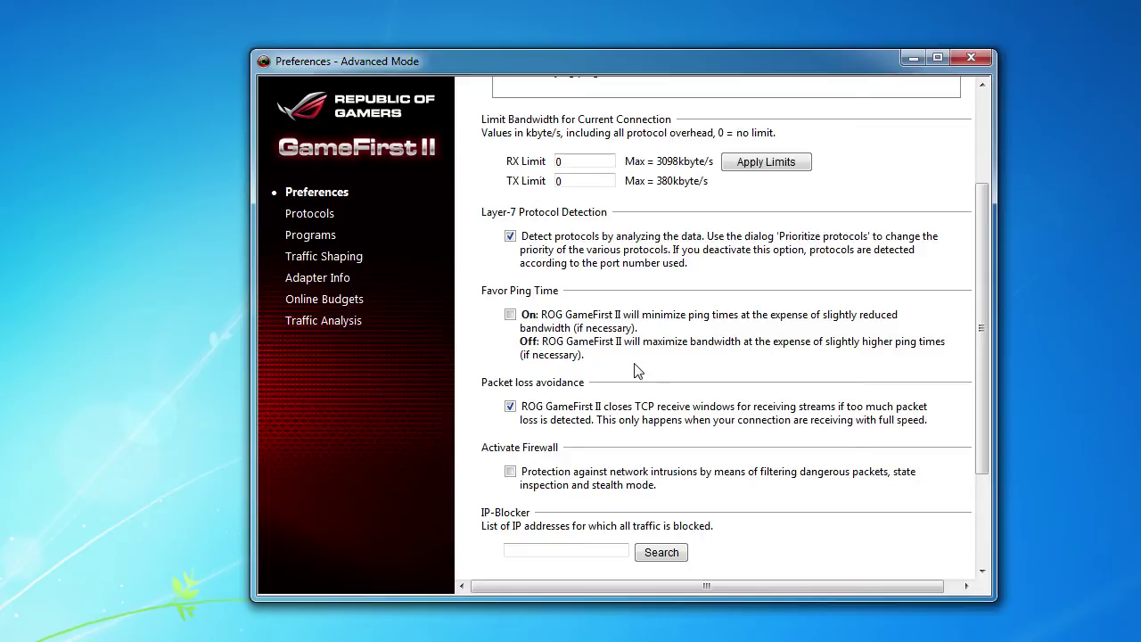
scroll(713, 460, down, 3)
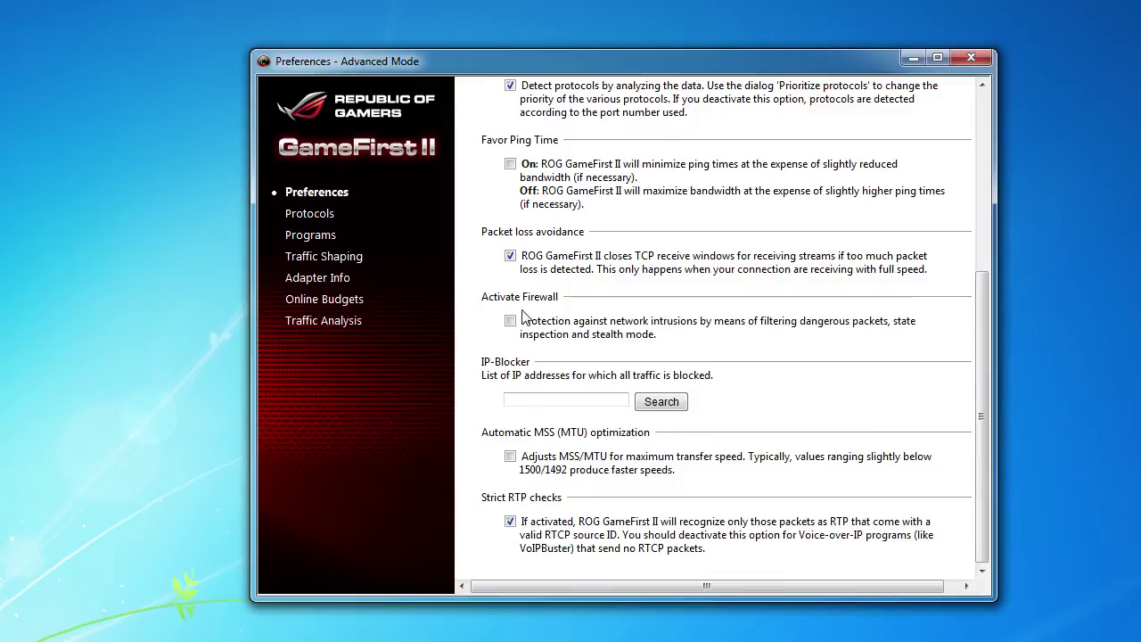
Step: Review the protocol priorities in the Special, Client Protocols, Media Streaming and Server Protocols groups
click(329, 220)
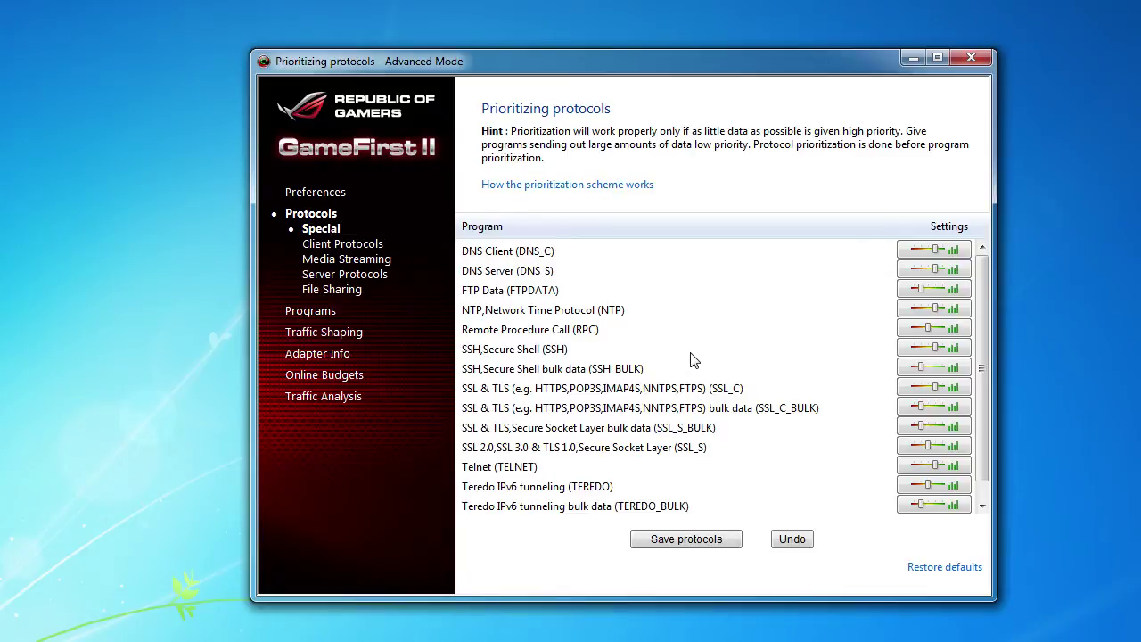
scroll(789, 371, down, 1)
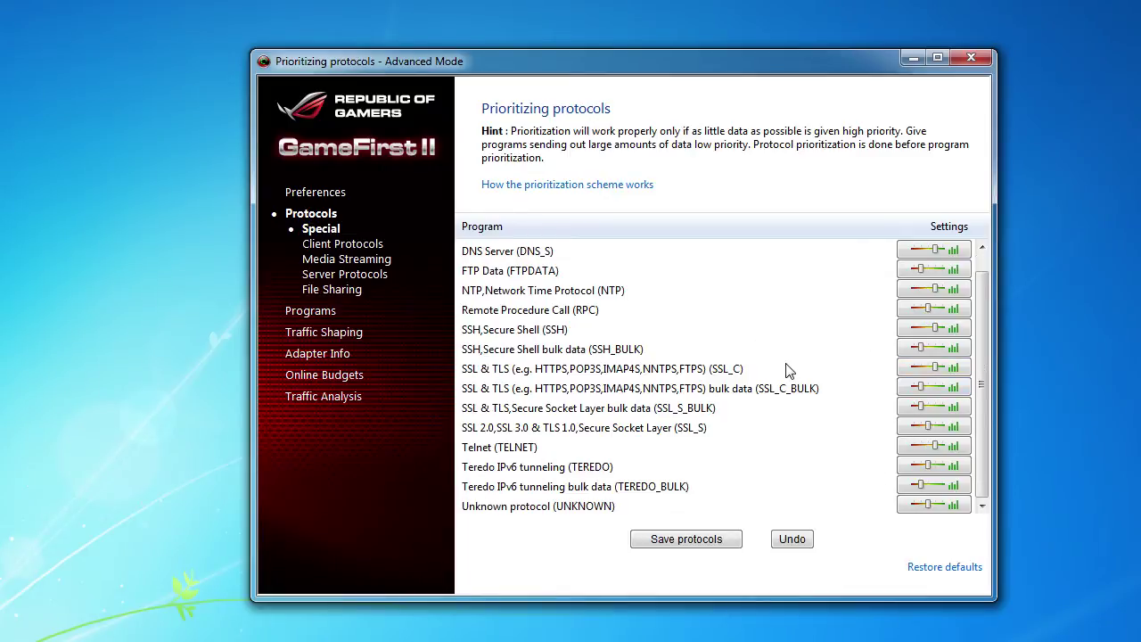
scroll(788, 371, up, 1)
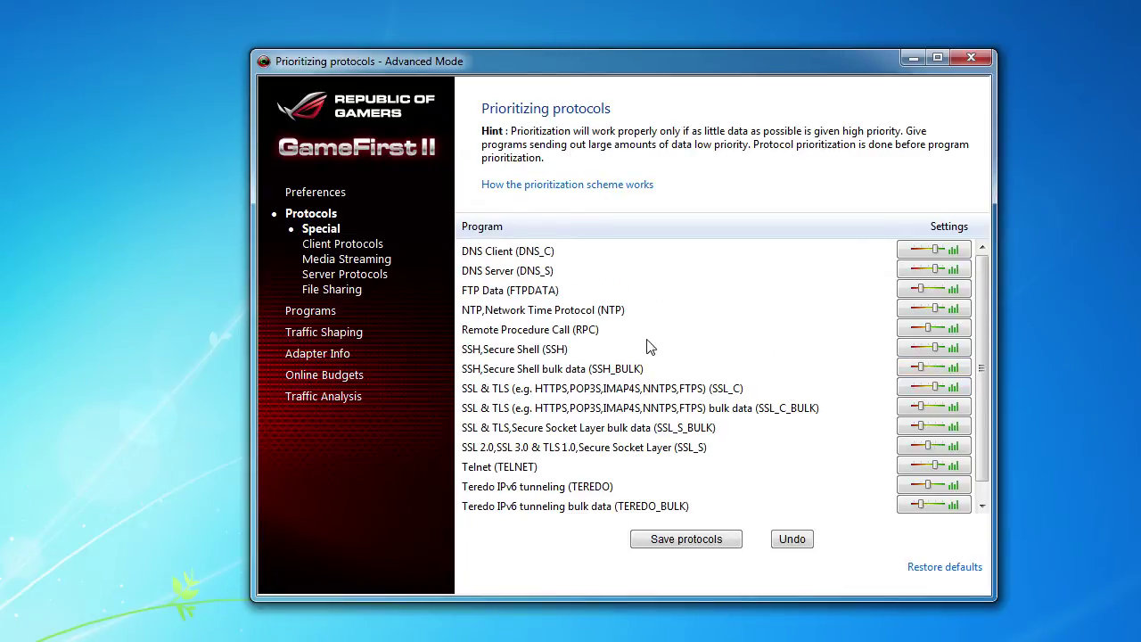
scroll(699, 367, down, 1)
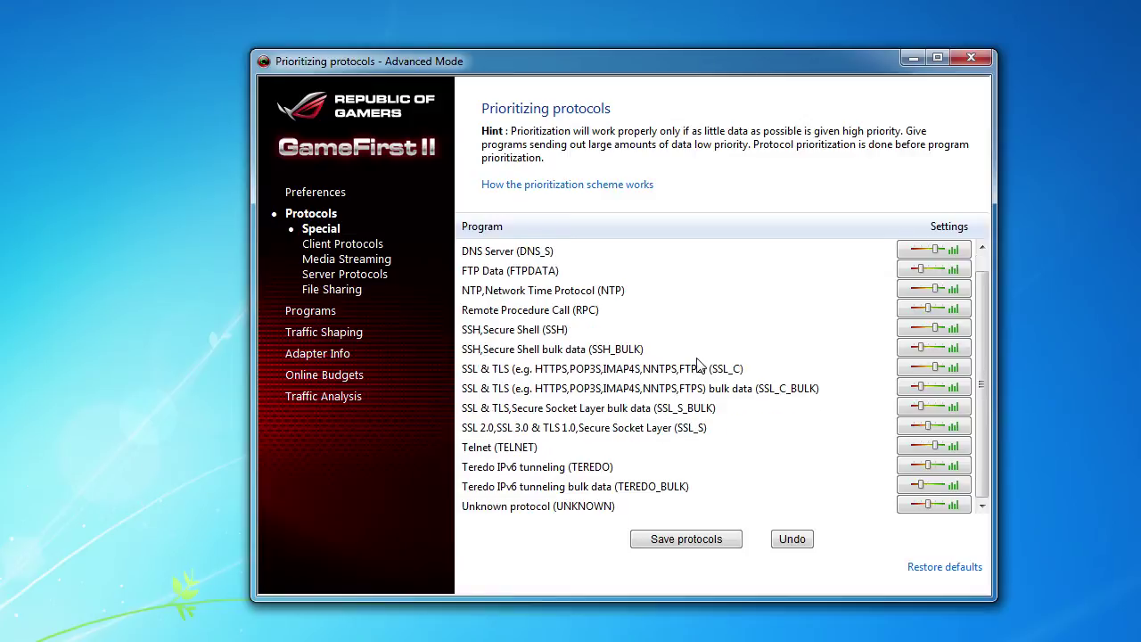
scroll(699, 366, up, 1)
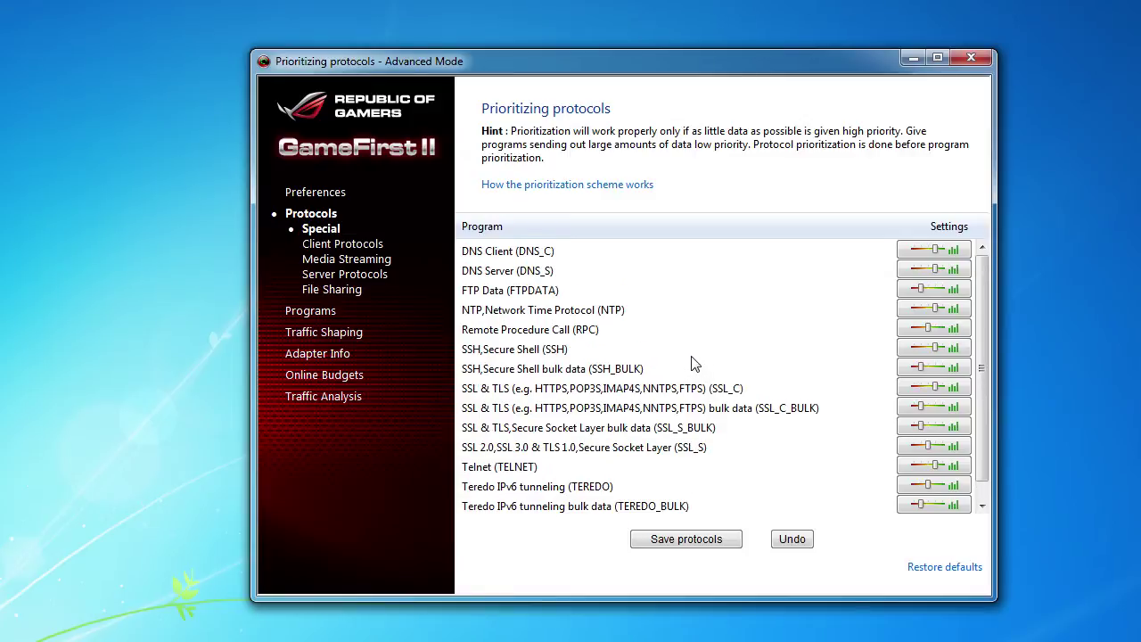
click(355, 245)
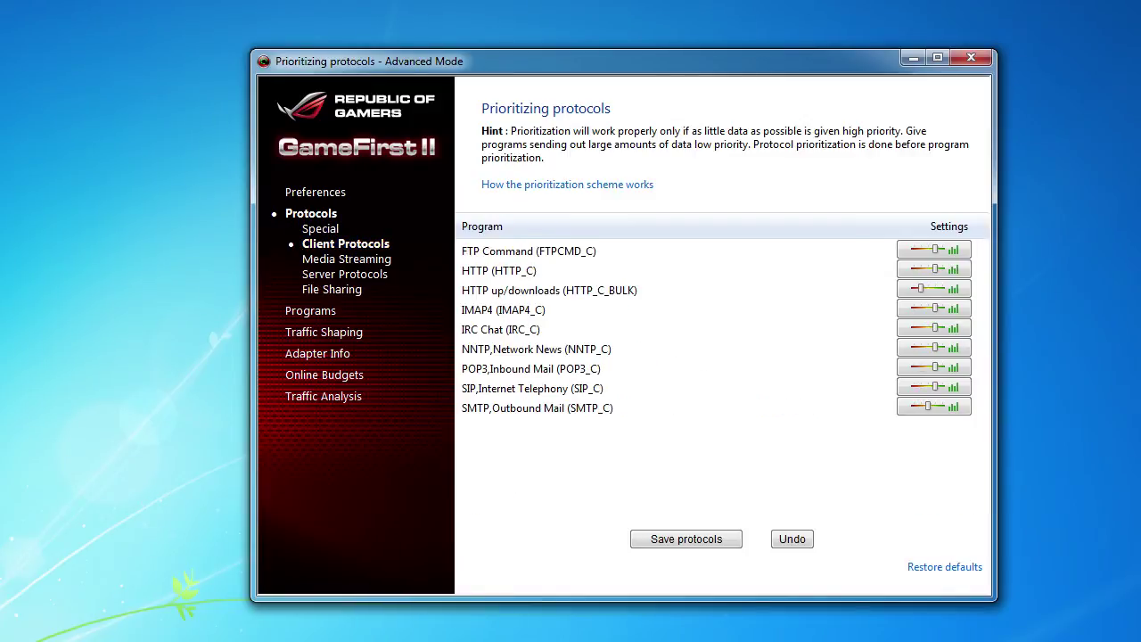
click(353, 259)
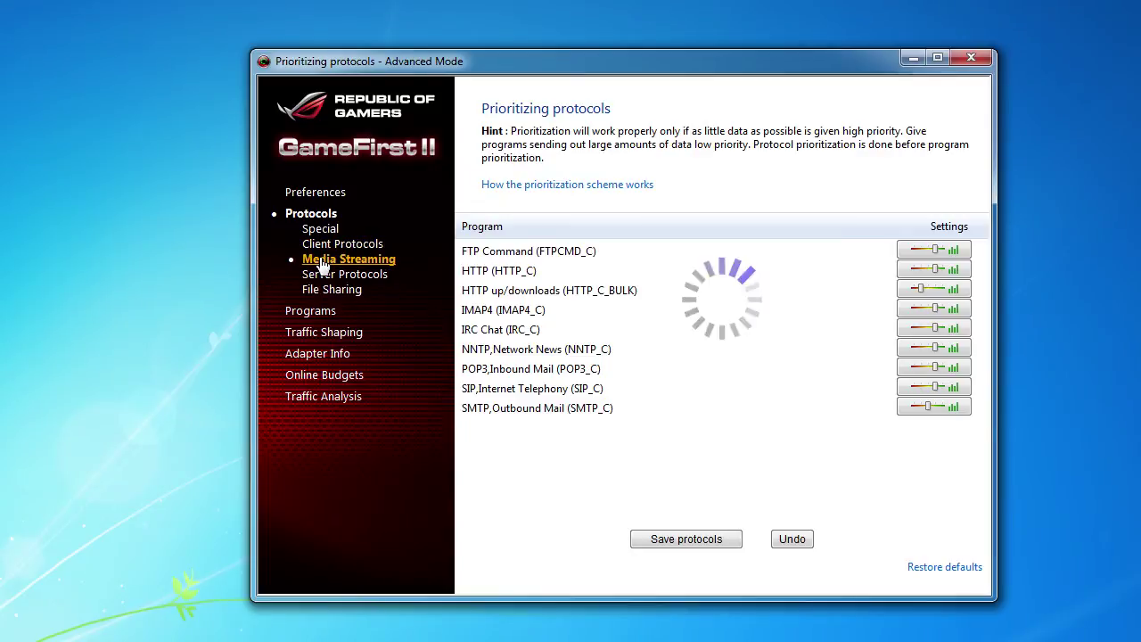
click(363, 277)
Step: Raise the priority of the Bittorrent (TORRENT) protocol in the File Sharing protocol group
click(350, 292)
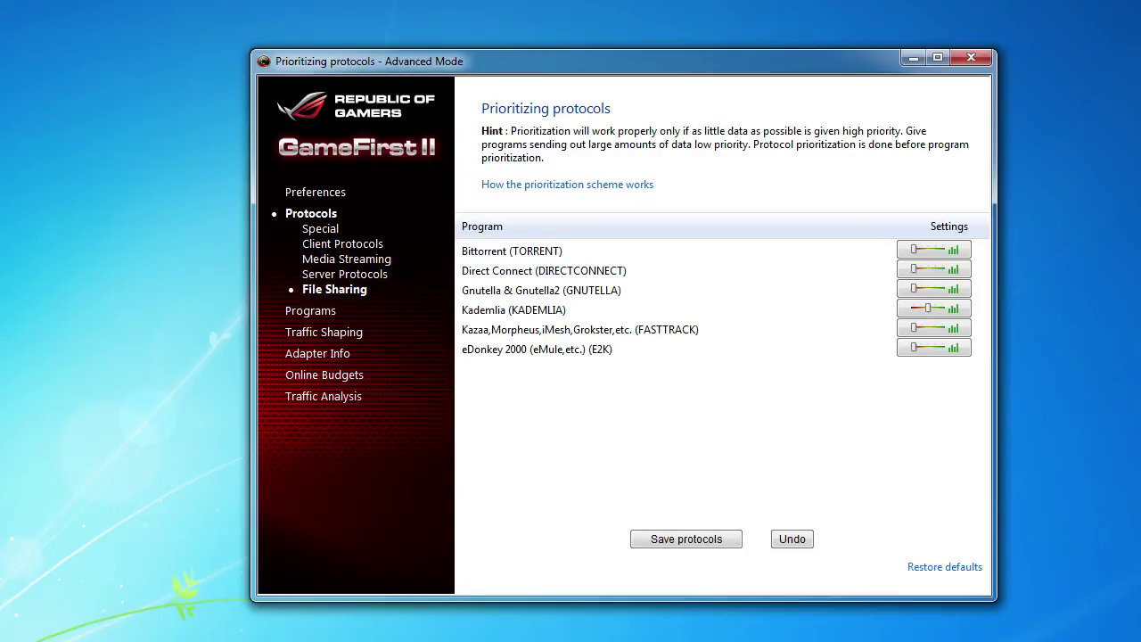
click(914, 258)
mouse_move(572, 278)
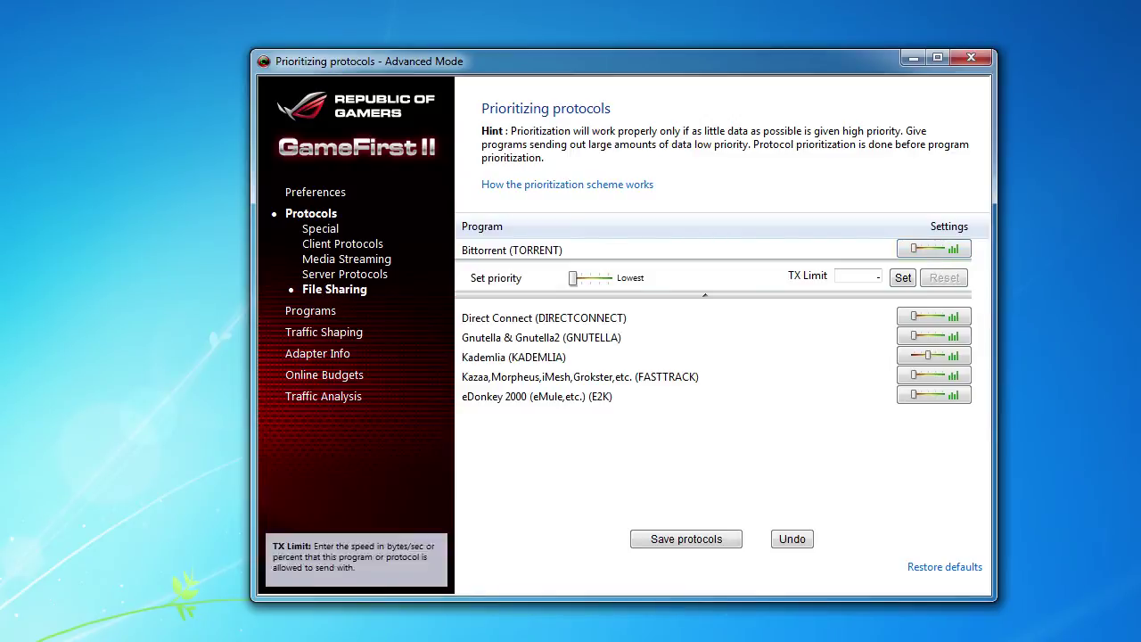
drag(573, 278, 608, 279)
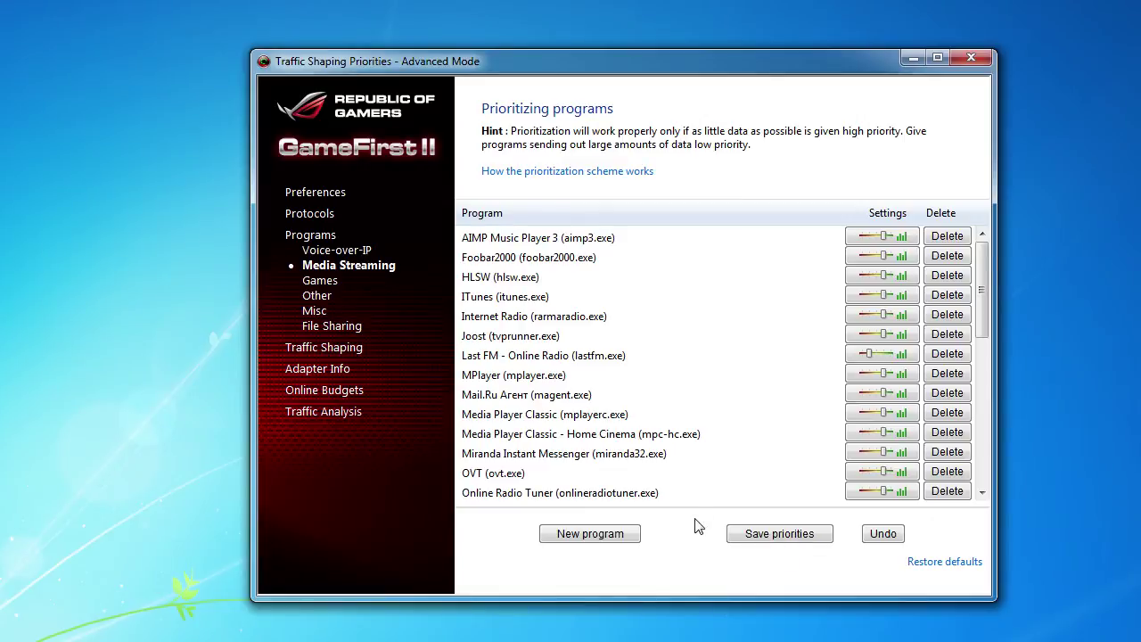
Step: Open the Traffic Shaping configuration and check the shaping choices for the Intel(R) 82579V Gigabit Network Connection
click(349, 349)
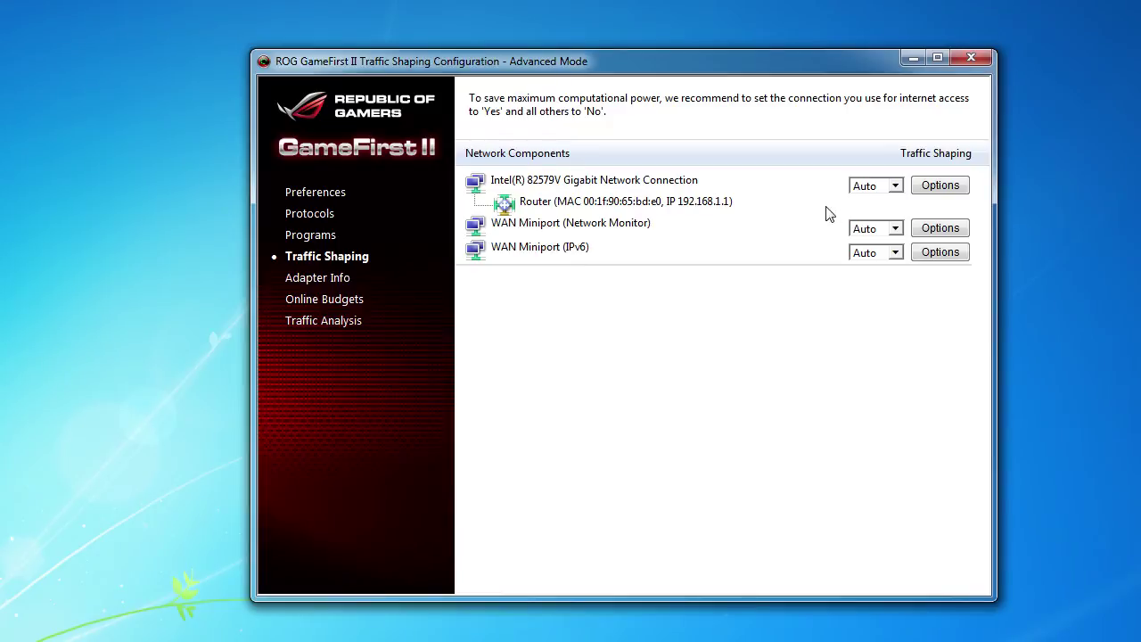
click(862, 185)
click(872, 190)
Step: Examine the Adapter Info for Port 0 and for Adapters 0, 1 and 2, ending on Adapter 0
click(337, 280)
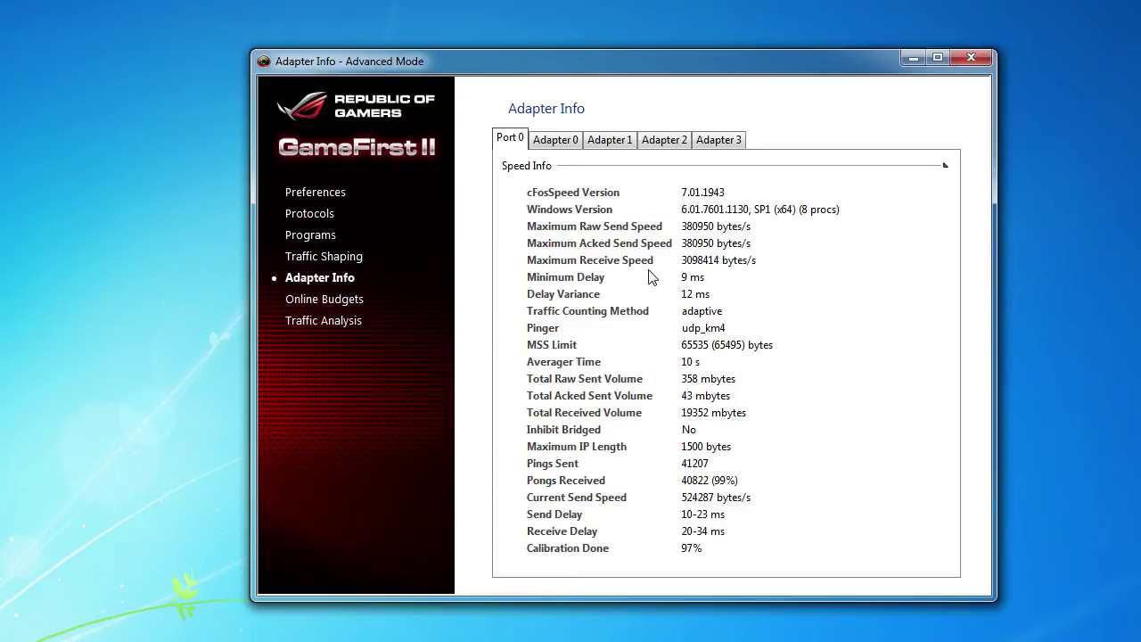
click(566, 143)
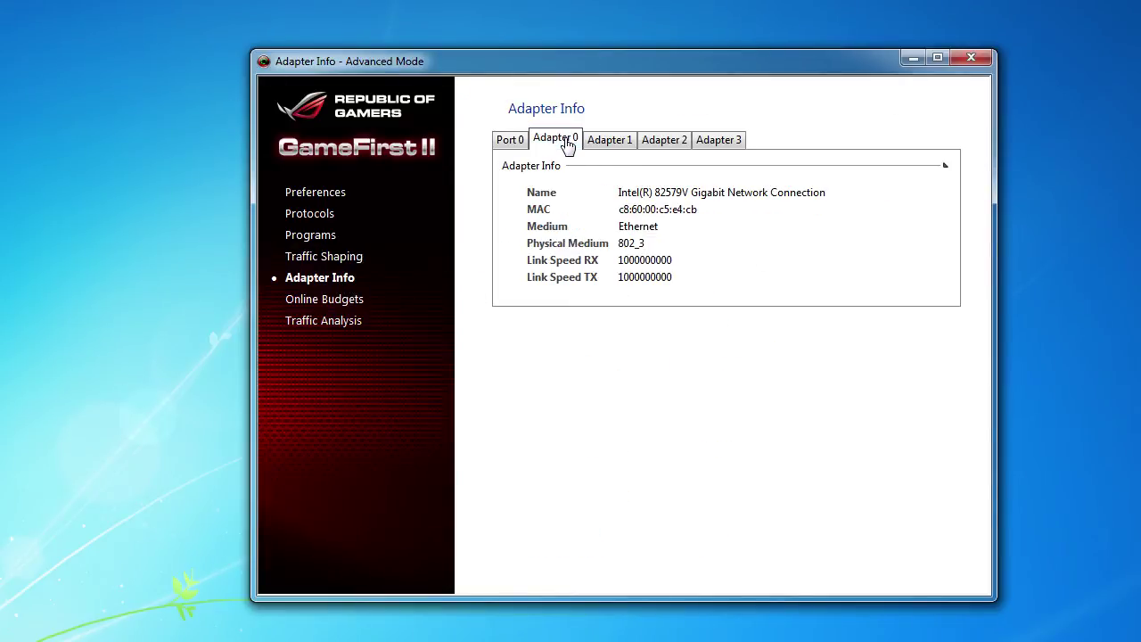
click(609, 142)
click(653, 143)
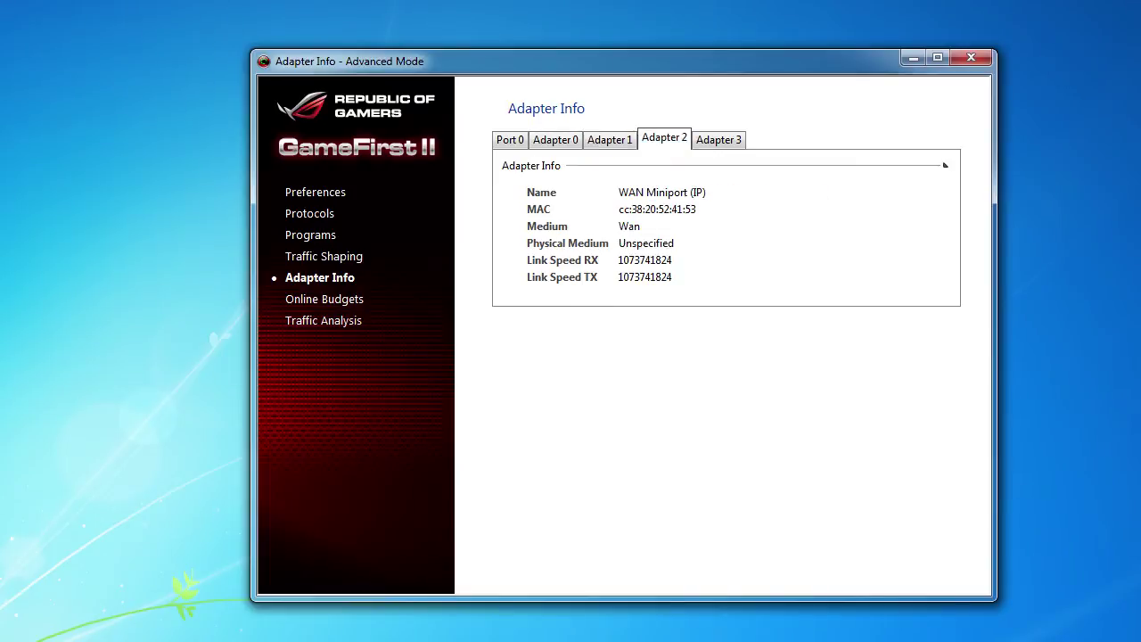
click(560, 144)
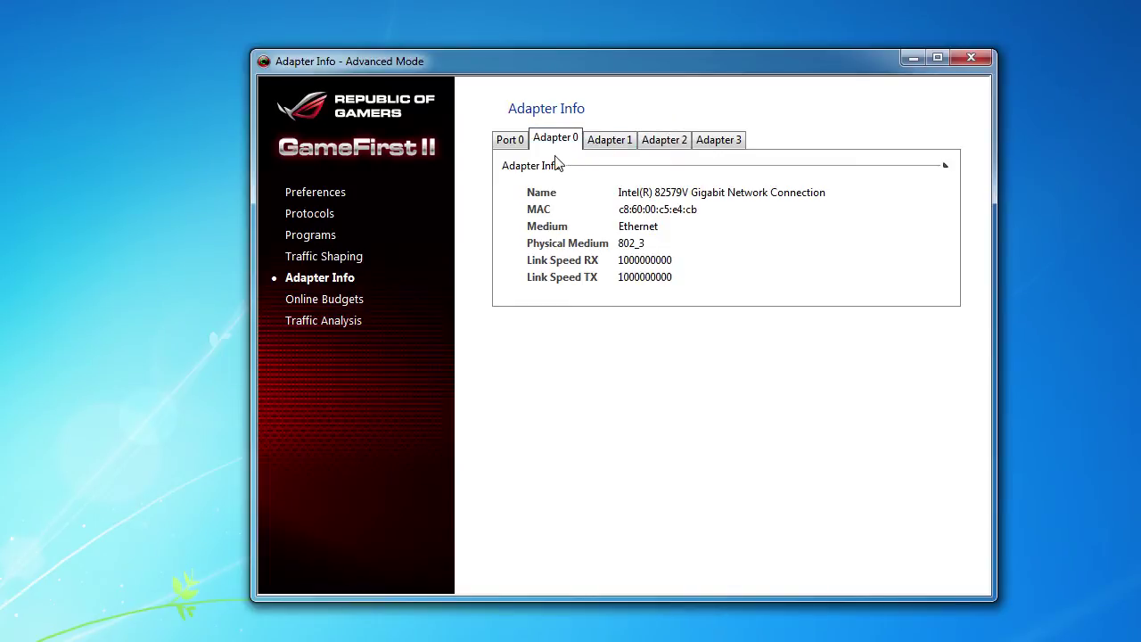
Step: Review the Online Budgets and Real-Time Traffic Analysis settings and close the Advanced Mode window
click(329, 300)
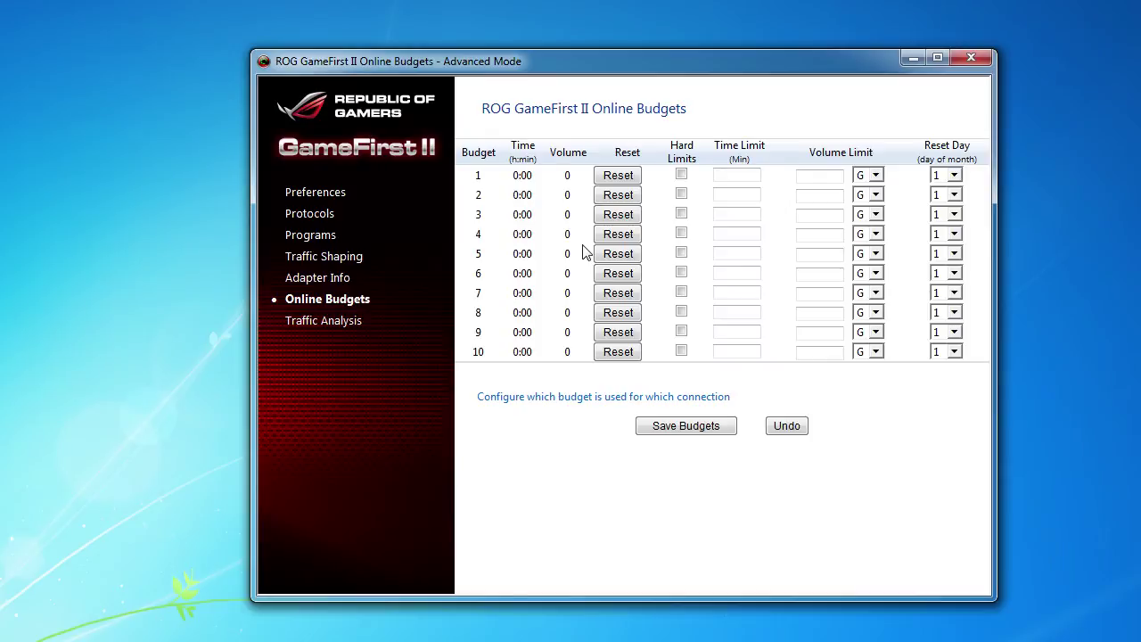
click(344, 322)
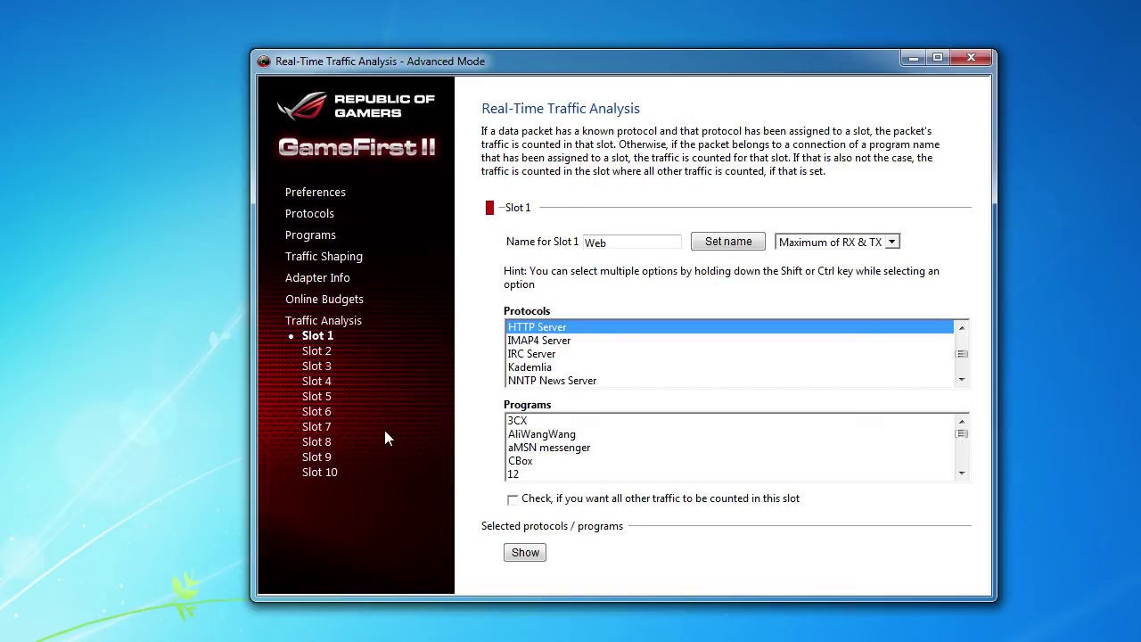
click(966, 59)
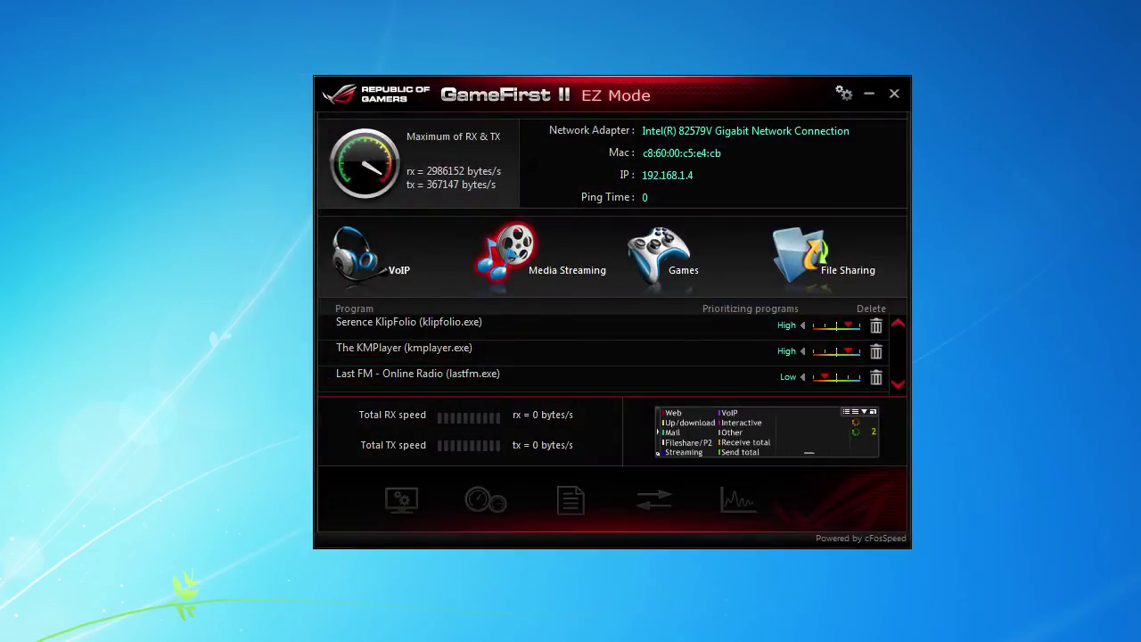